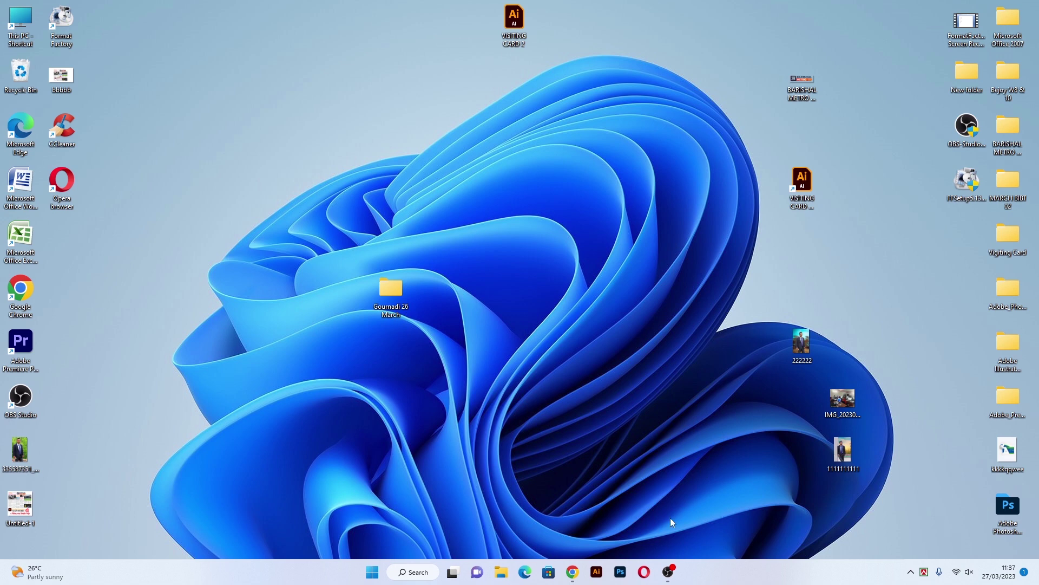
Start Photoshop and create a white 20 x 11 inch RGB document at 118.11 pixels/centimeter in its own floating window
{"action": "left_click", "coordinate": [620, 572]}
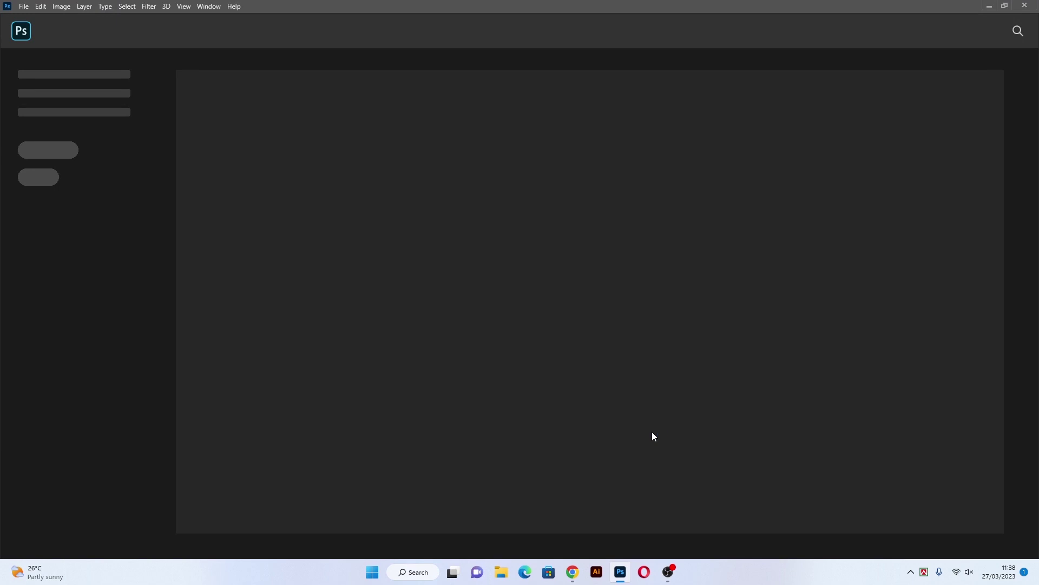
{"action": "key", "text": "ctrl+n"}
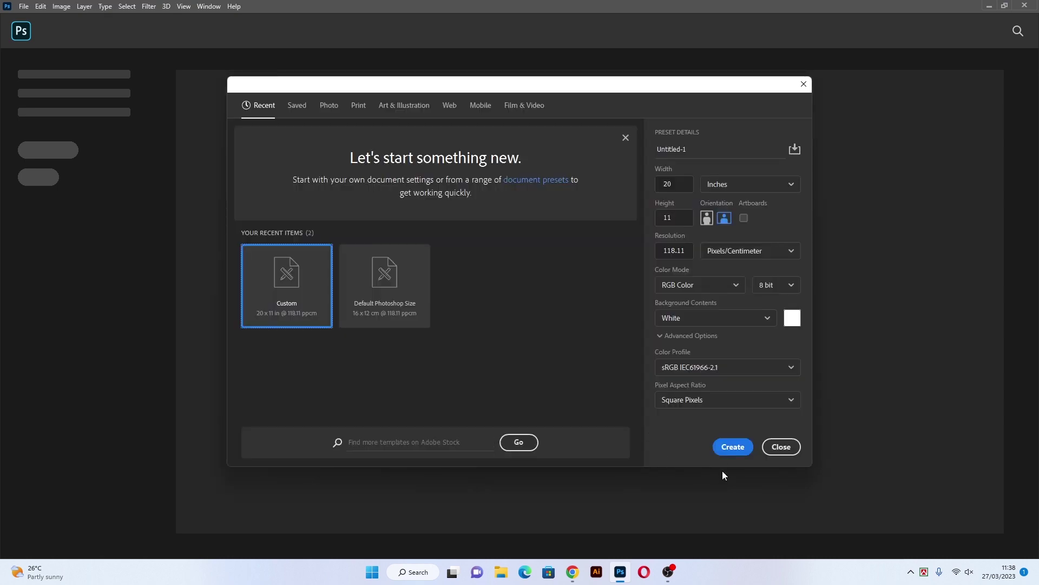
{"action": "left_click", "coordinate": [733, 447]}
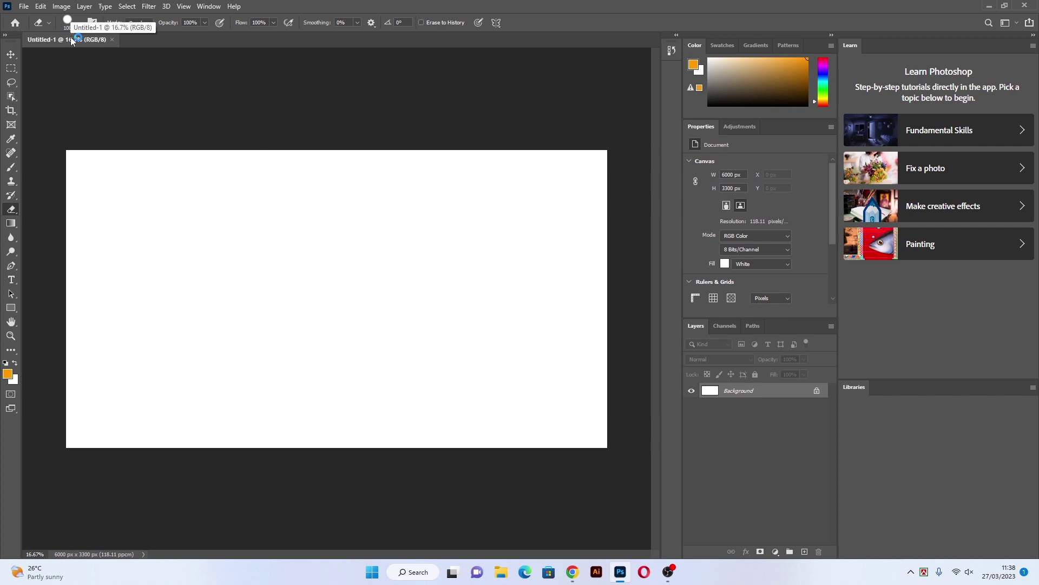
{"action": "left_click_drag", "start_coordinate": [72, 41], "coordinate": [86, 172]}
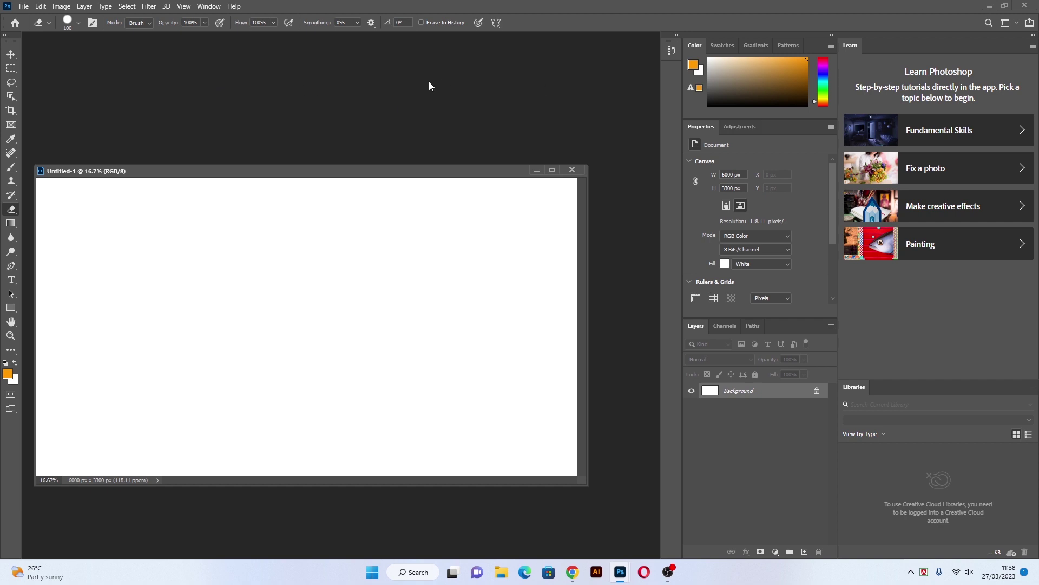
{"action": "key", "text": "ctrl+o"}
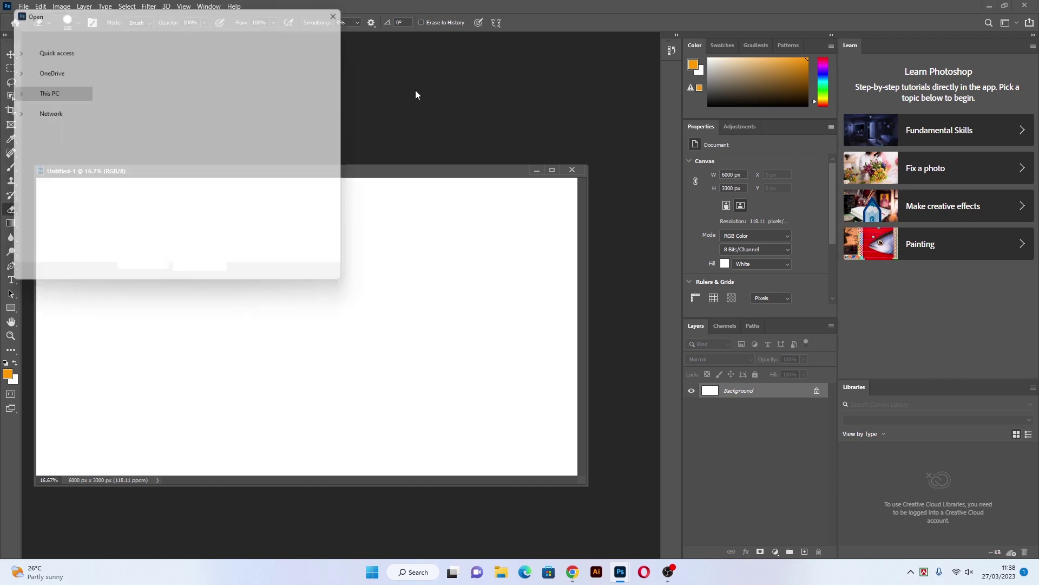
{"action": "left_click_drag", "start_coordinate": [802, 122], "coordinate": [610, 76]}
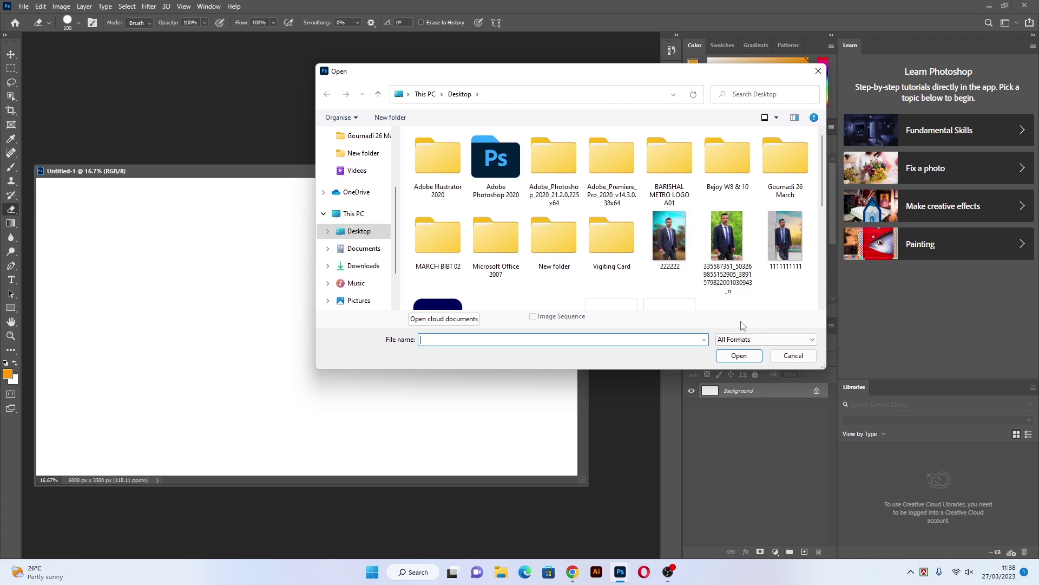
{"action": "left_click", "coordinate": [729, 238]}
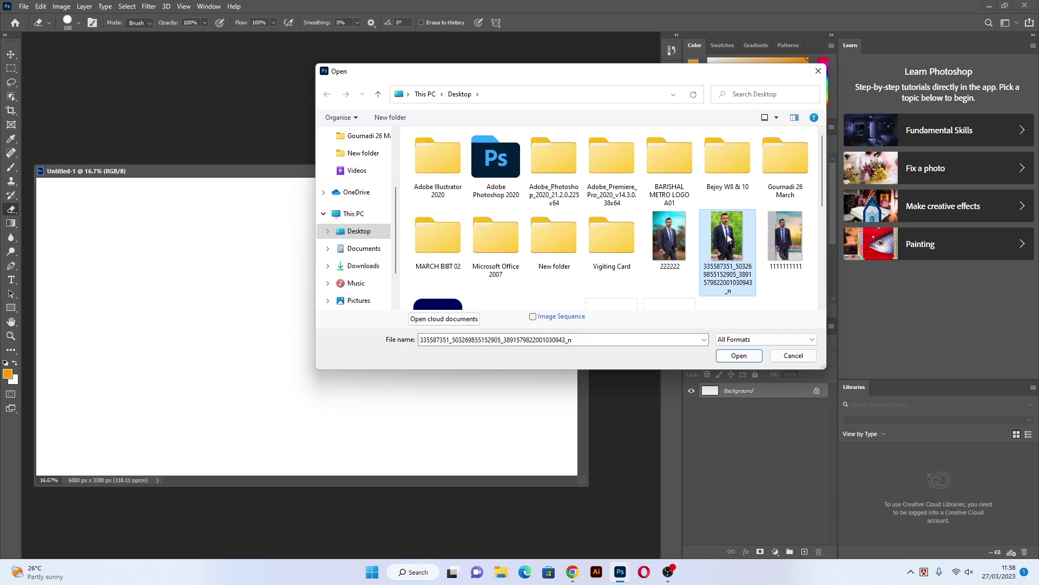
{"action": "left_click", "coordinate": [739, 355]}
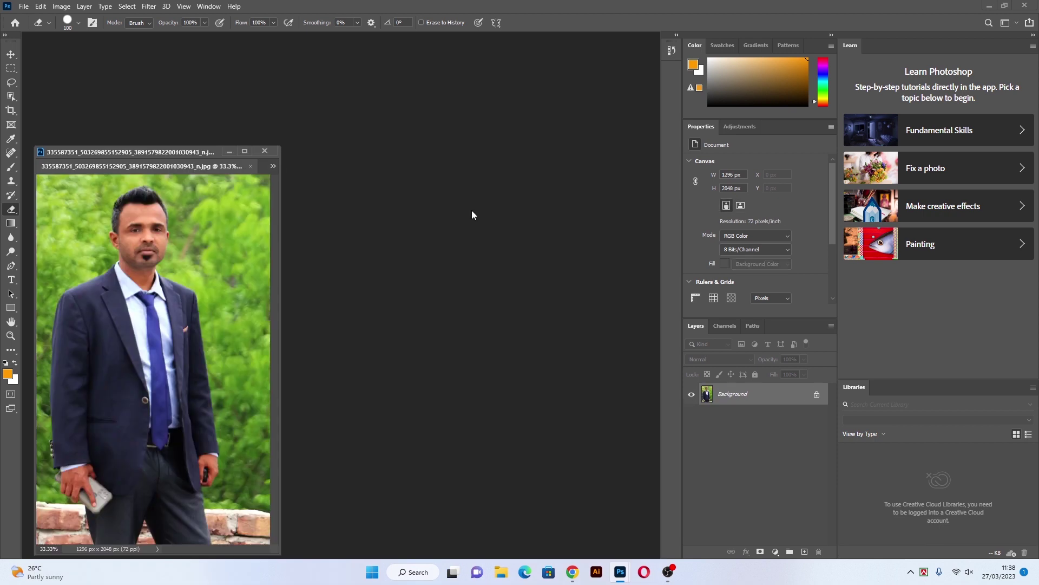
{"action": "left_click_drag", "start_coordinate": [195, 169], "coordinate": [547, 164]}
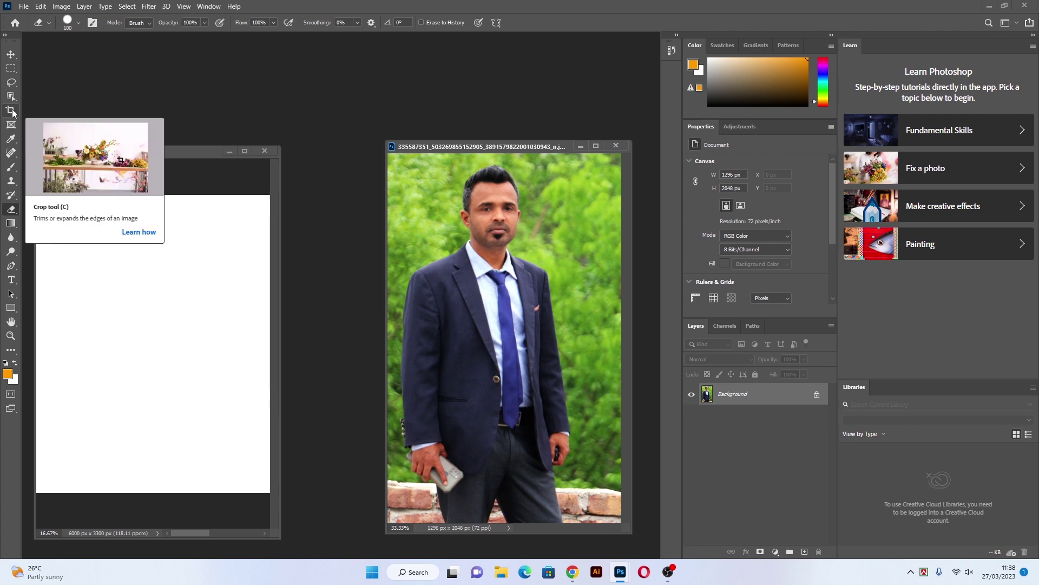
Set the Crop tool's ratio to 1.5 wide by 1.9 high for the portrait photo
{"action": "left_click", "coordinate": [13, 109]}
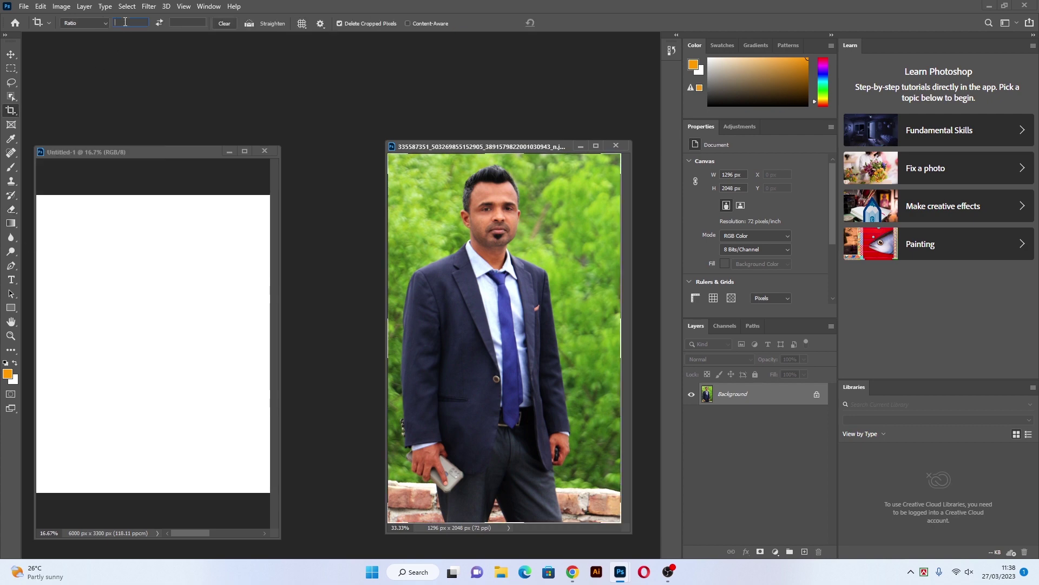
{"action": "type", "text": "1.5"}
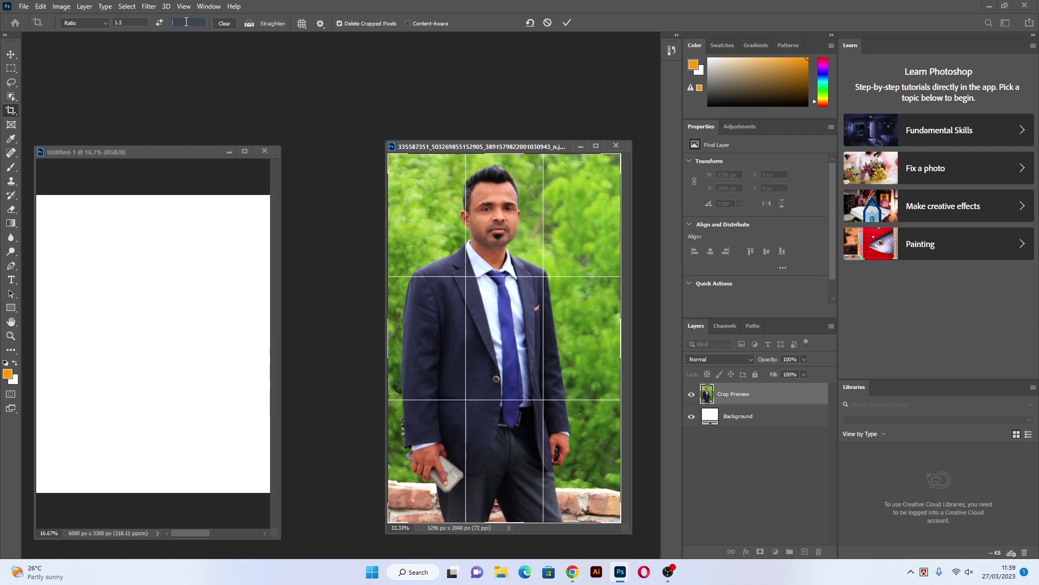
{"action": "type", "text": "1."}
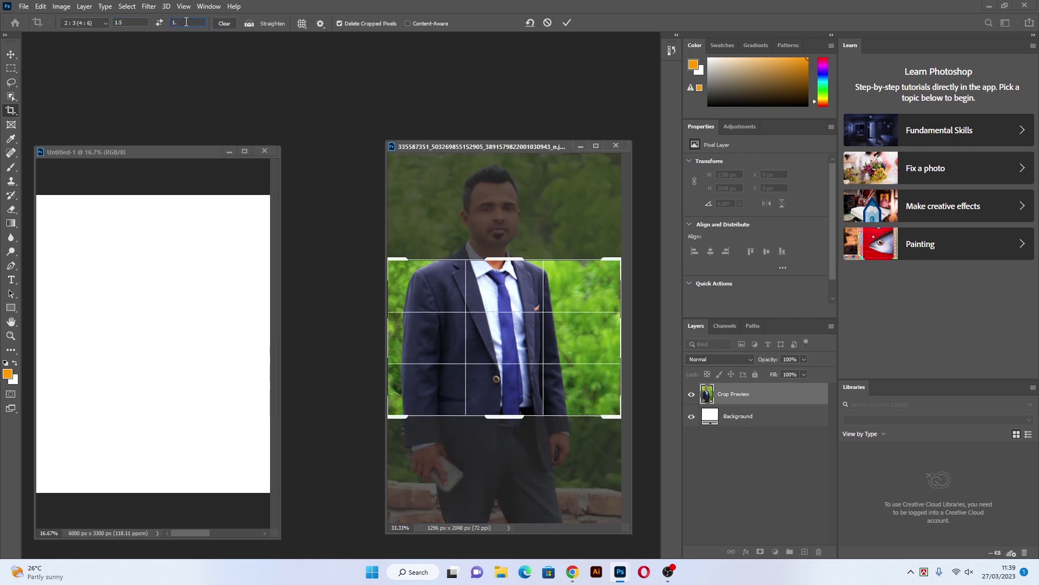
{"action": "type", "text": "5"}
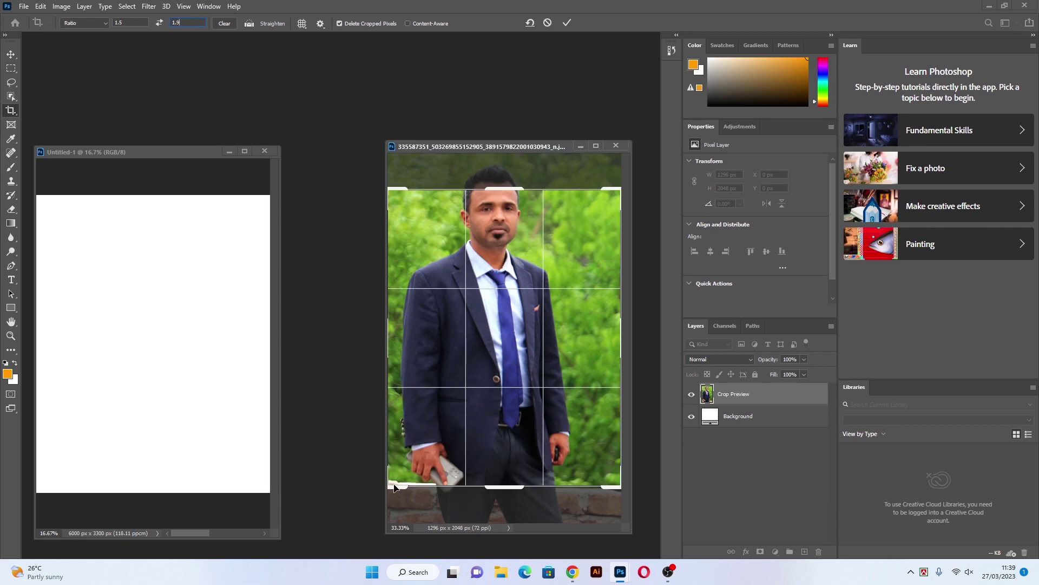
Crop the photo in portrait orientation to the man's head and chest, about 741 x 936 px
{"action": "left_click_drag", "start_coordinate": [391, 485], "coordinate": [421, 432]}
{"action": "key", "text": "x"}
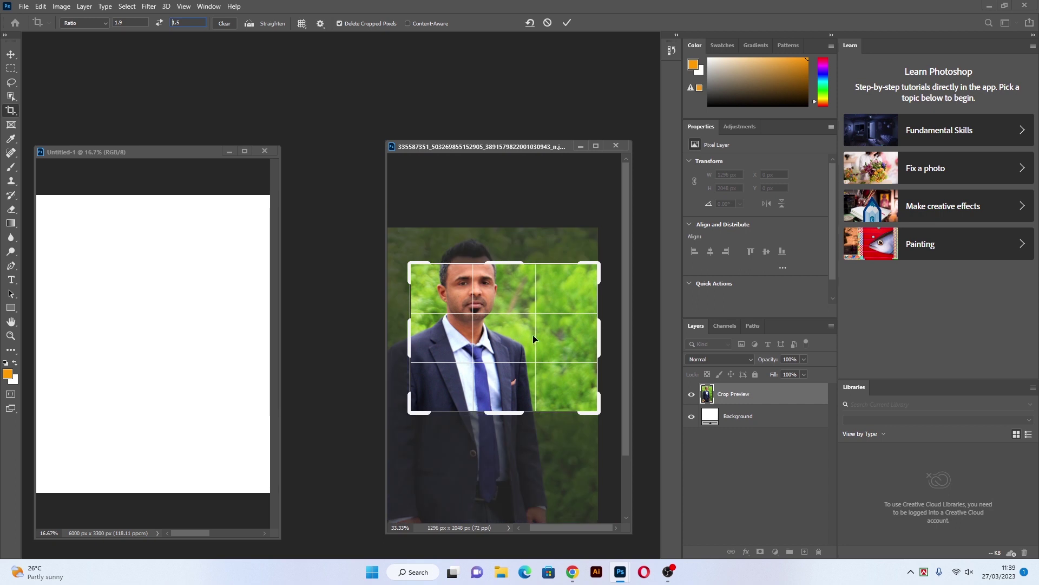
{"action": "left_click_drag", "start_coordinate": [592, 410], "coordinate": [555, 377]}
{"action": "key", "text": "x"}
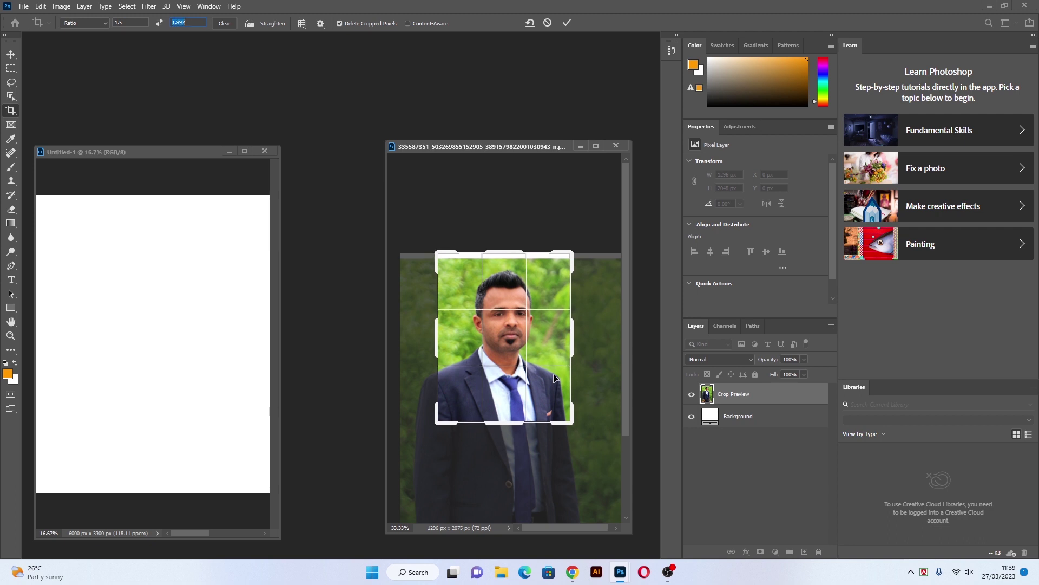
{"action": "left_click_drag", "start_coordinate": [539, 362], "coordinate": [544, 329]}
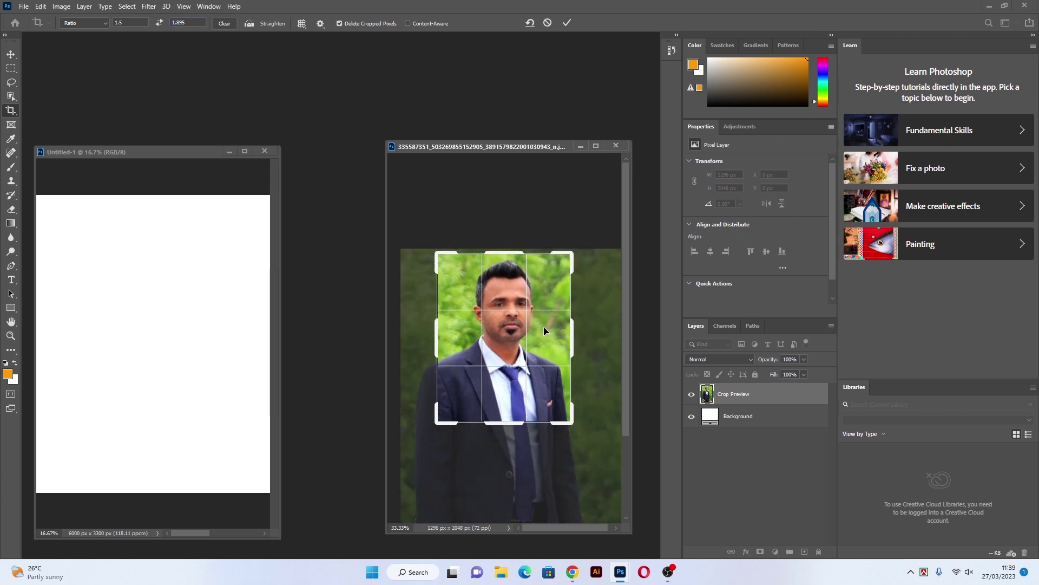
{"action": "key", "text": "Return"}
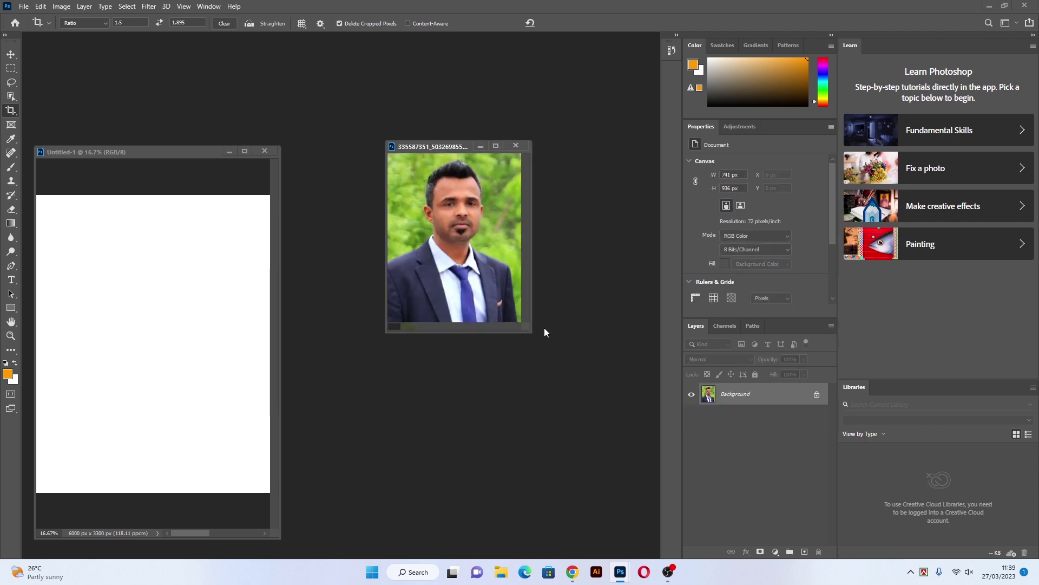
Enlarge the photo's window and select the green backdrop around the man with the Quick Selection tool
{"action": "left_click_drag", "start_coordinate": [529, 332], "coordinate": [660, 496]}
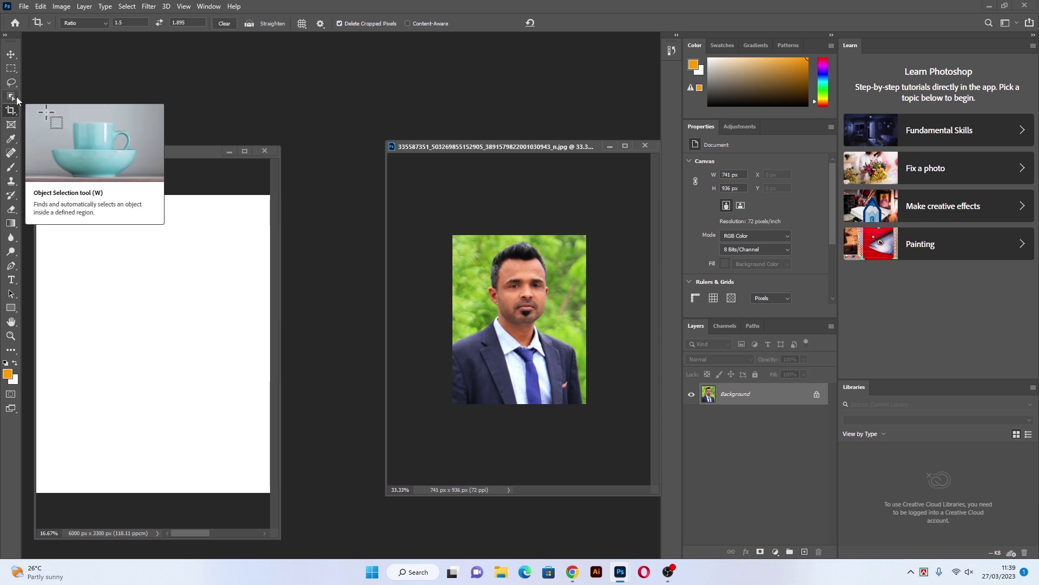
{"action": "left_click", "coordinate": [17, 101]}
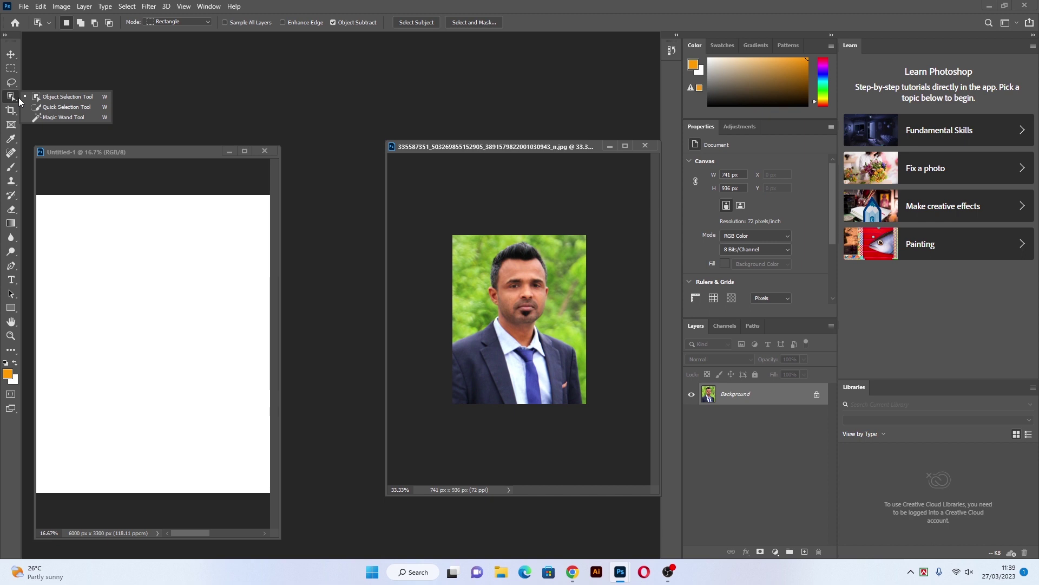
{"action": "left_click", "coordinate": [74, 110]}
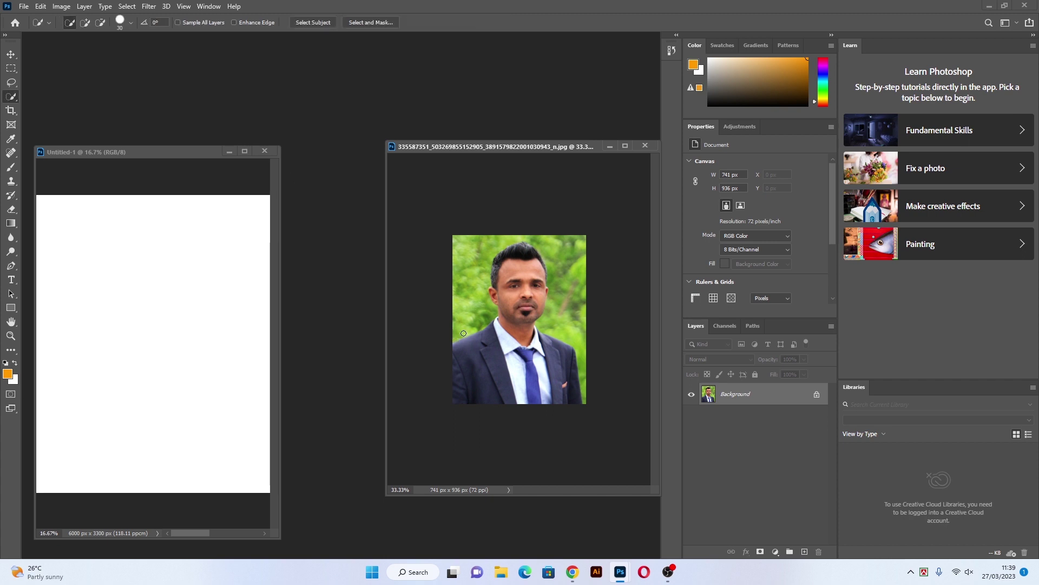
{"action": "mouse_move", "coordinate": [463, 332]}
{"action": "left_mouse_down"}
{"action": "mouse_move", "coordinate": [485, 246]}
{"action": "mouse_move", "coordinate": [527, 234]}
{"action": "mouse_move", "coordinate": [553, 256]}
{"action": "mouse_move", "coordinate": [565, 299]}
{"action": "mouse_move", "coordinate": [553, 320]}
{"action": "mouse_move", "coordinate": [580, 348]}
{"action": "mouse_move", "coordinate": [589, 390]}
{"action": "left_mouse_up"}
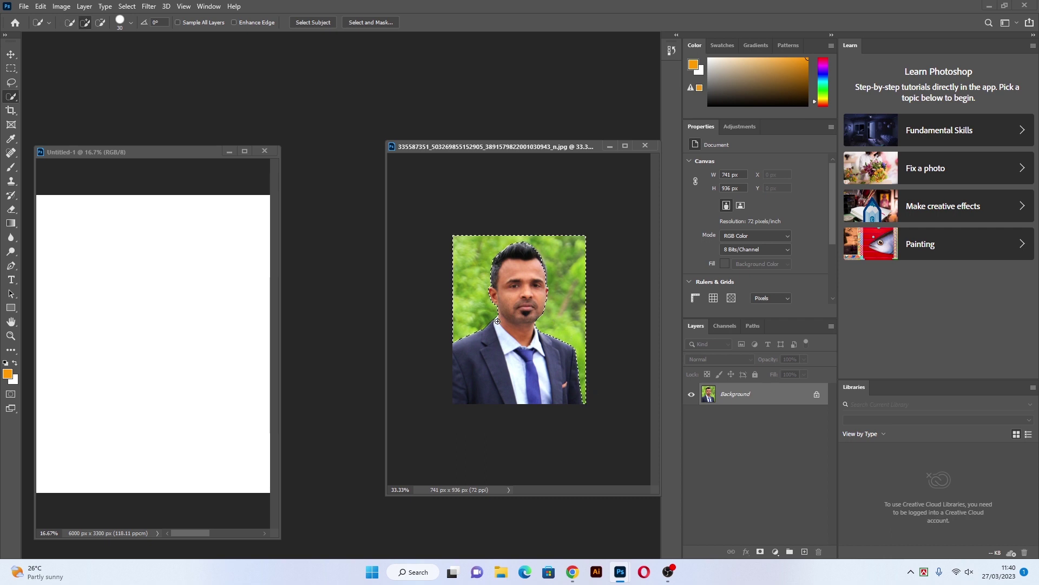
Set the background color to blue #1093ef, fill the selected backdrop with it, and deselect
{"action": "left_click", "coordinate": [13, 379]}
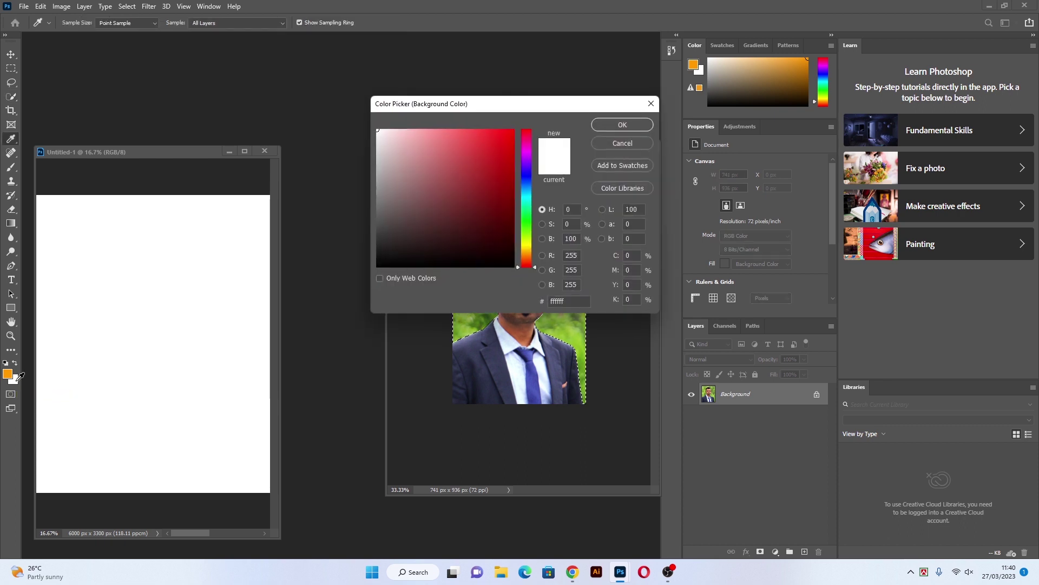
{"action": "left_click", "coordinate": [529, 198]}
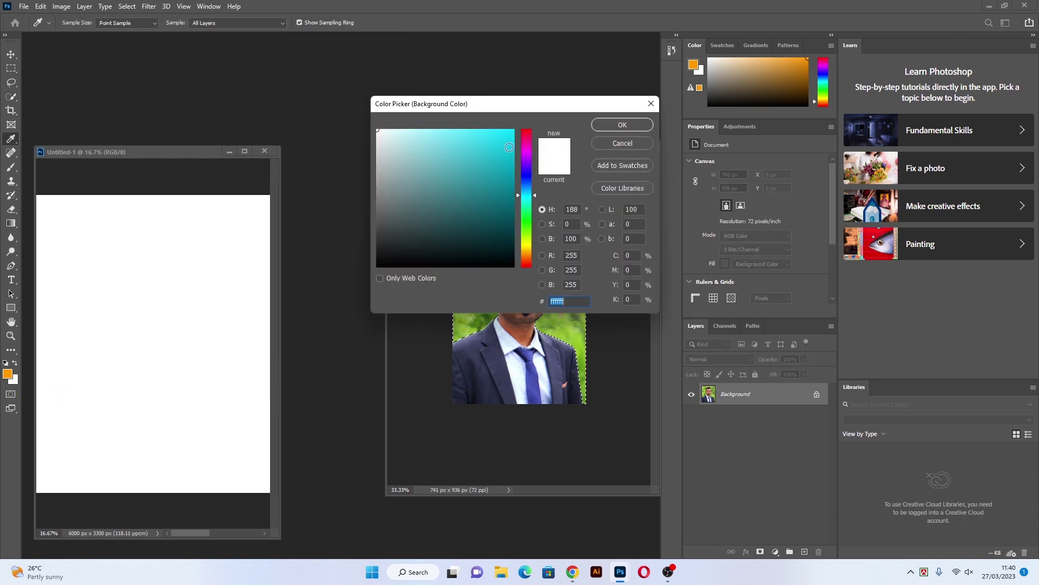
{"action": "left_click", "coordinate": [530, 189]}
{"action": "left_click", "coordinate": [506, 138]}
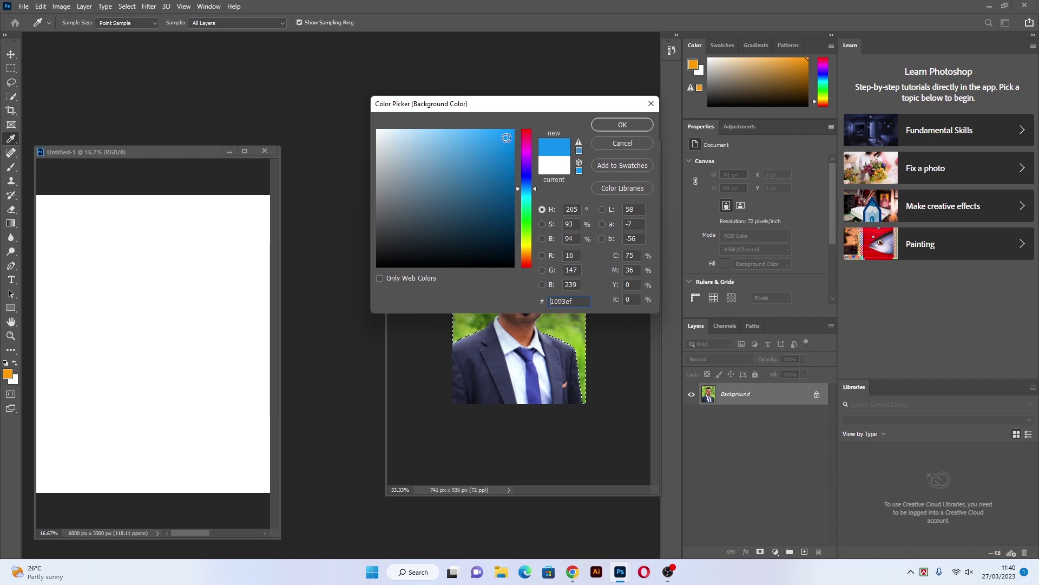
{"action": "left_click", "coordinate": [622, 125]}
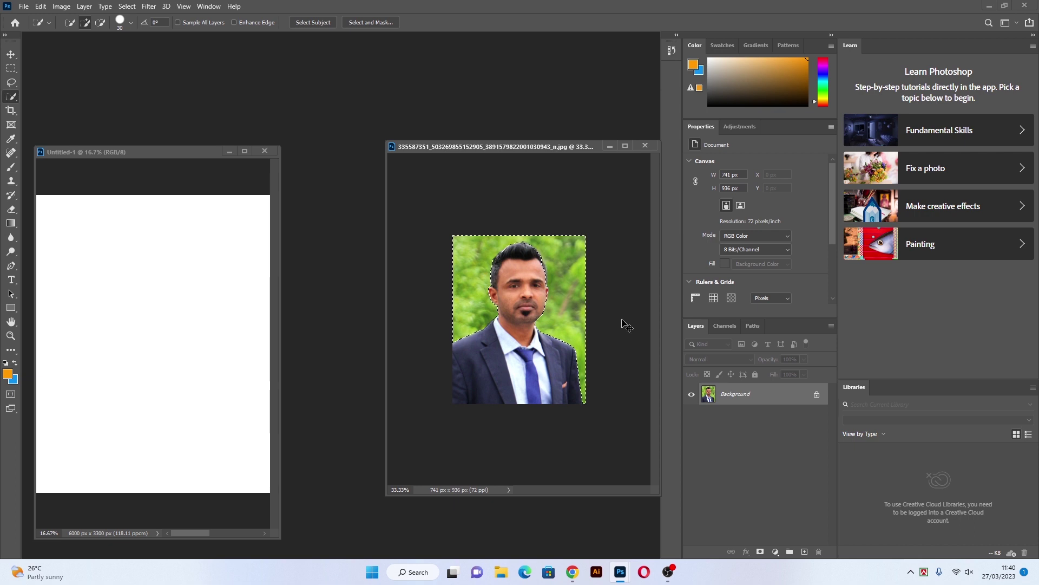
{"action": "key", "text": "ctrl+BackSpace"}
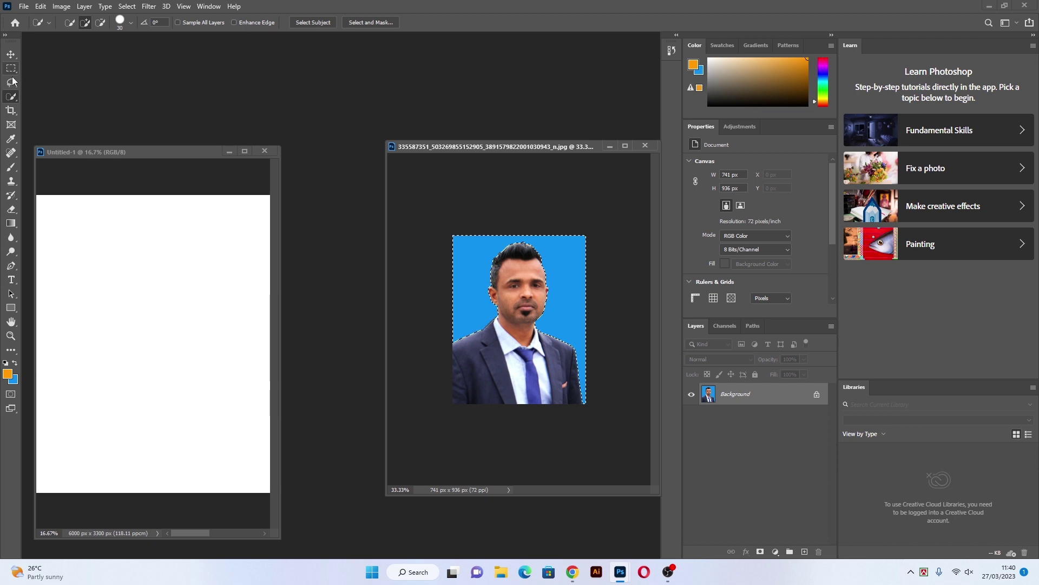
{"action": "key", "text": "ctrl+d"}
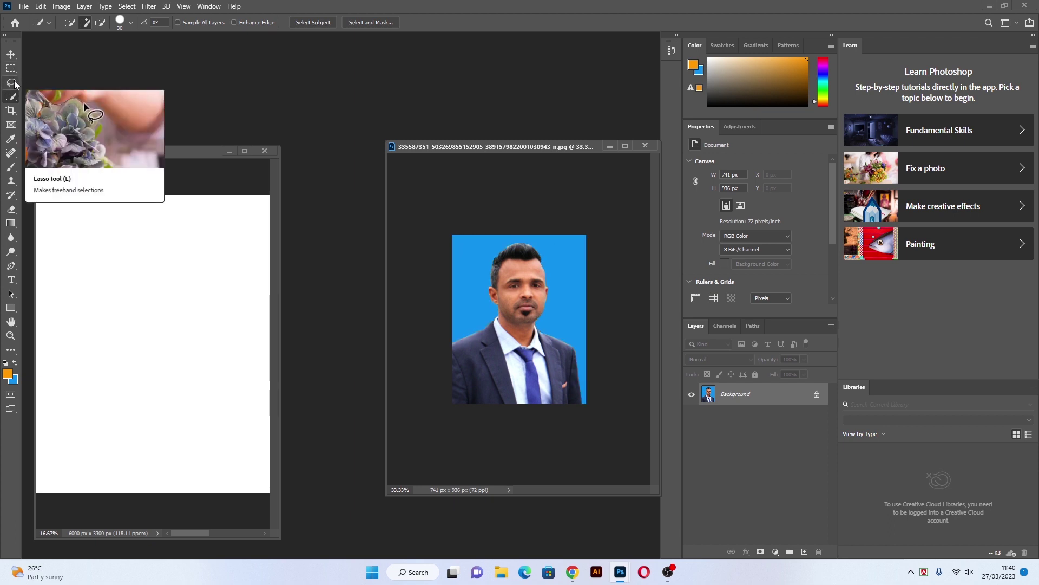
Crop the portrait slightly tighter to about 679 x 857 px, and copy the whole image to the clipboard
{"action": "left_click", "coordinate": [11, 109]}
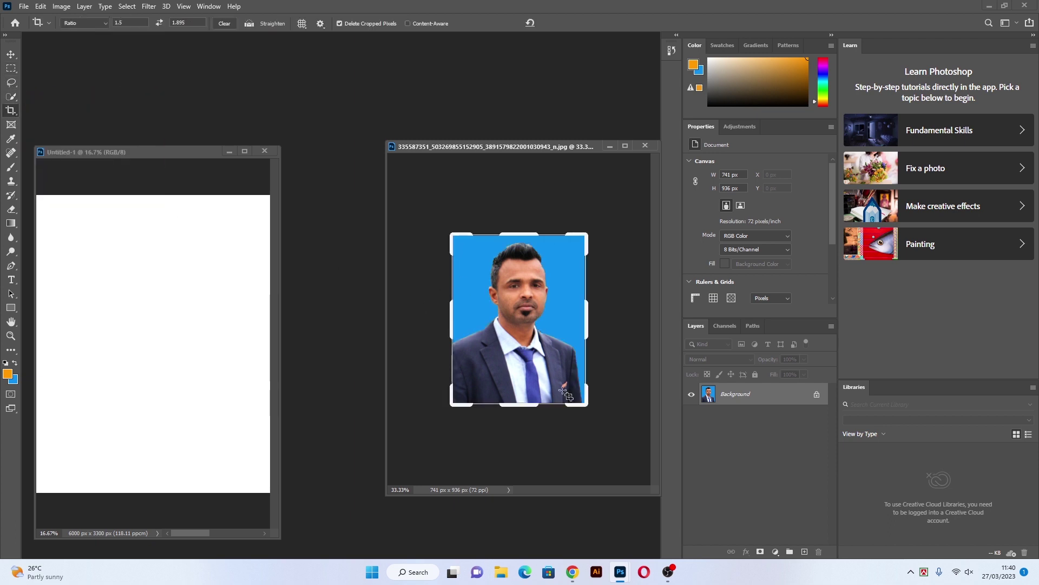
{"action": "mouse_move", "coordinate": [585, 403]}
{"action": "left_mouse_down"}
{"action": "mouse_move", "coordinate": [580, 391]}
{"action": "mouse_move", "coordinate": [584, 401]}
{"action": "left_mouse_up"}
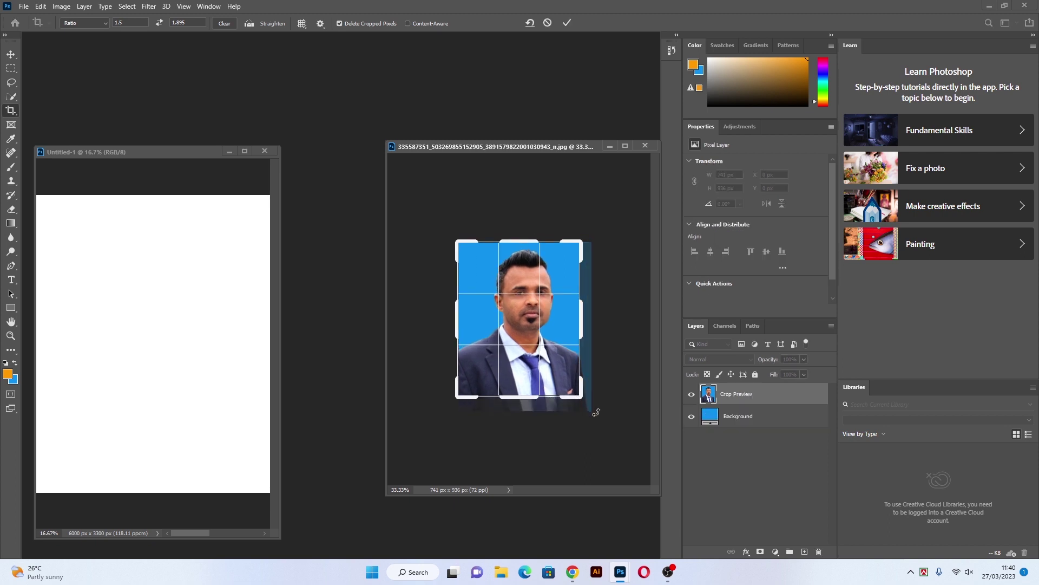
{"action": "key", "text": "Return"}
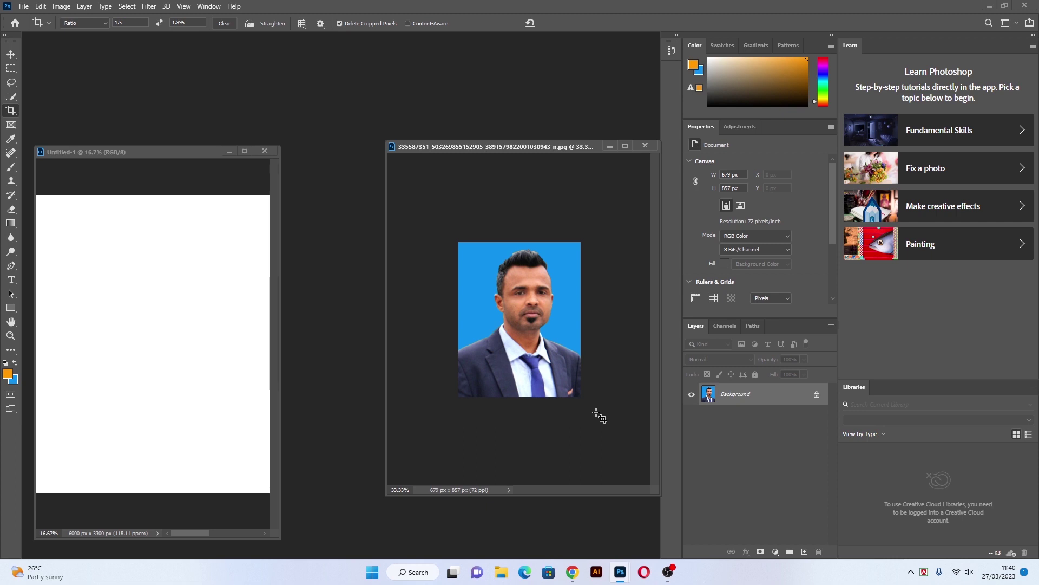
{"action": "key", "text": "ctrl"}
{"action": "key", "text": "ctrl+a"}
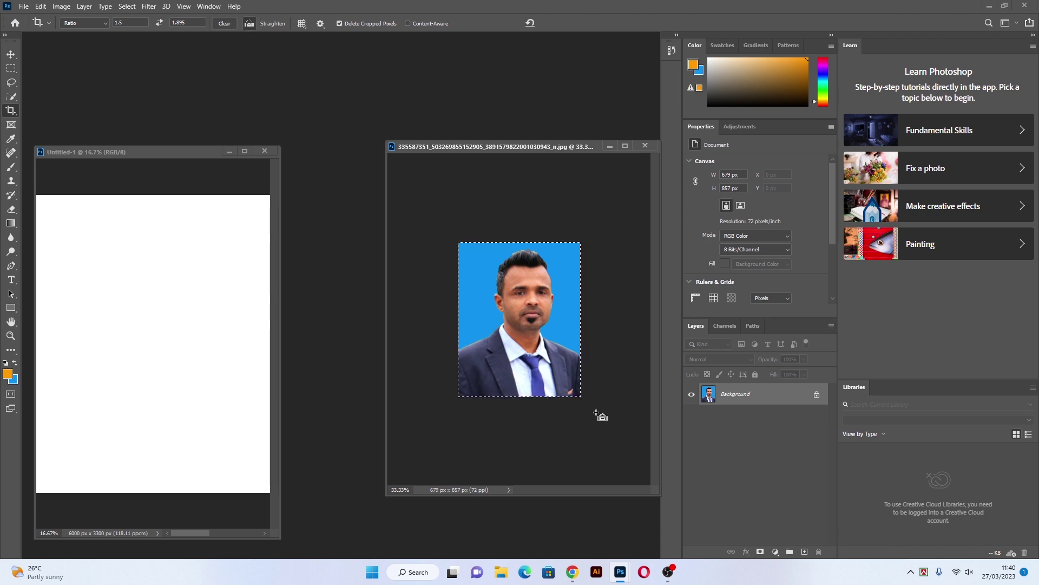
Start a new document measured in inches, with a width of 8.5 and a height of 11.5
{"action": "key", "text": "ctrl+n"}
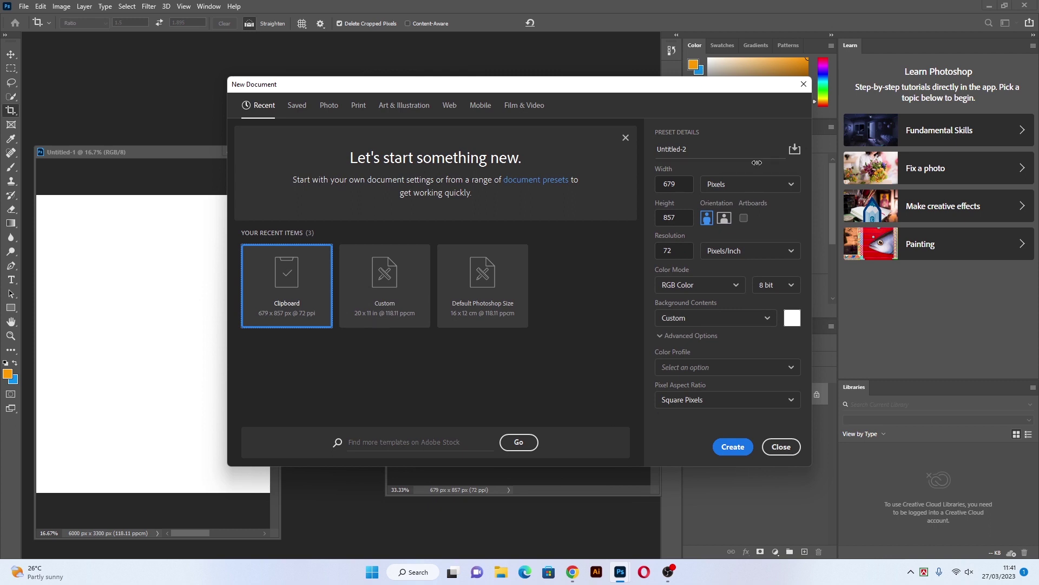
{"action": "left_click", "coordinate": [756, 185]}
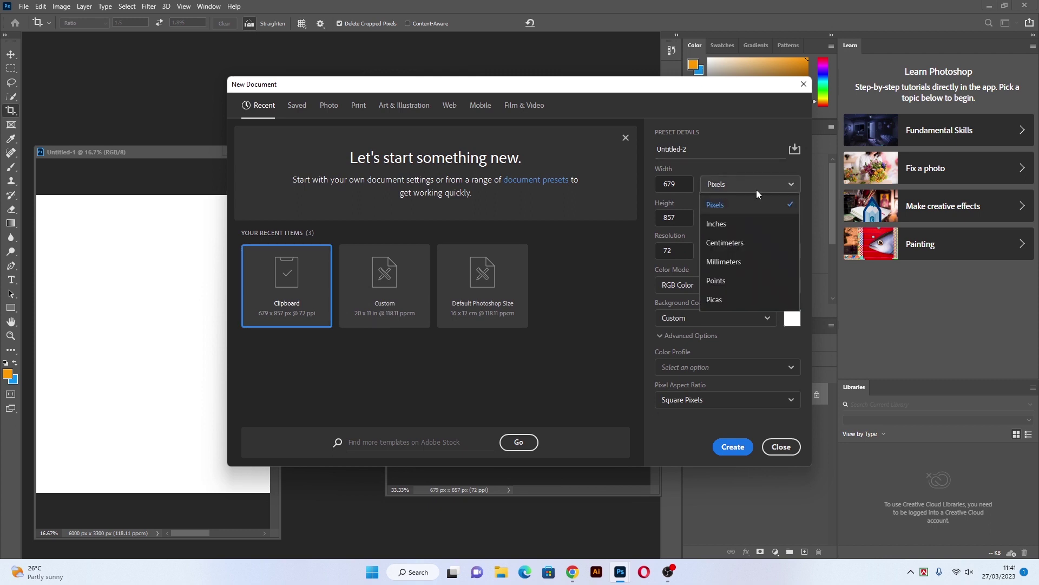
{"action": "left_click", "coordinate": [755, 223]}
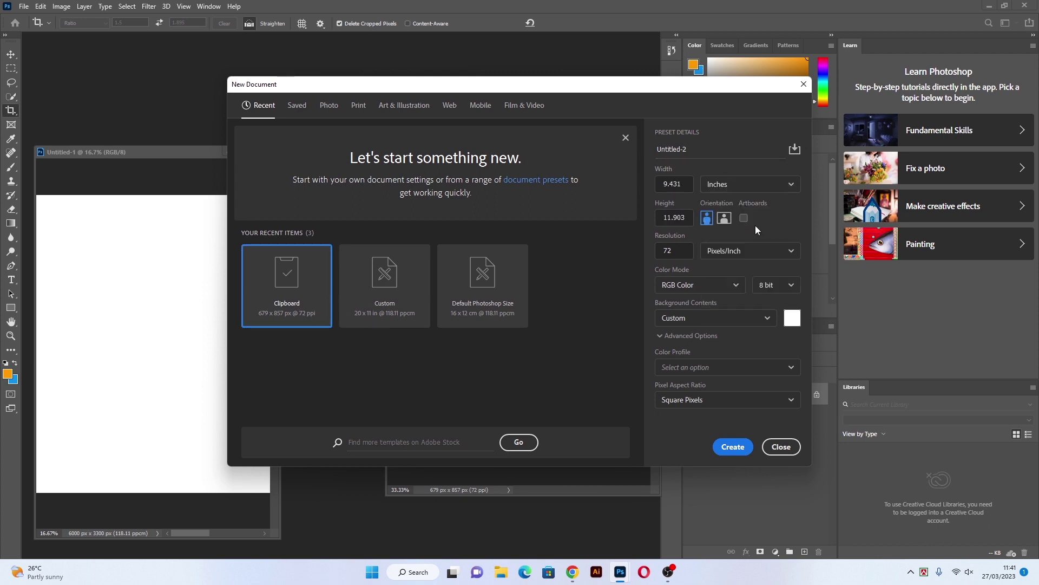
{"action": "left_click", "coordinate": [685, 184]}
{"action": "key", "text": "BackSpace"}
{"action": "key", "text": "BackSpace"}
{"action": "key", "text": "BackSpace"}
{"action": "key", "text": "BackSpace"}
{"action": "key", "text": "BackSpace"}
{"action": "type", "text": "8.5"}
{"action": "double_click", "coordinate": [689, 217]}
{"action": "key", "text": "BackSpace"}
{"action": "type", "text": "11.5"}
Set the new document's resolution to 300 pixels/inch and create it
{"action": "left_click", "coordinate": [758, 252]}
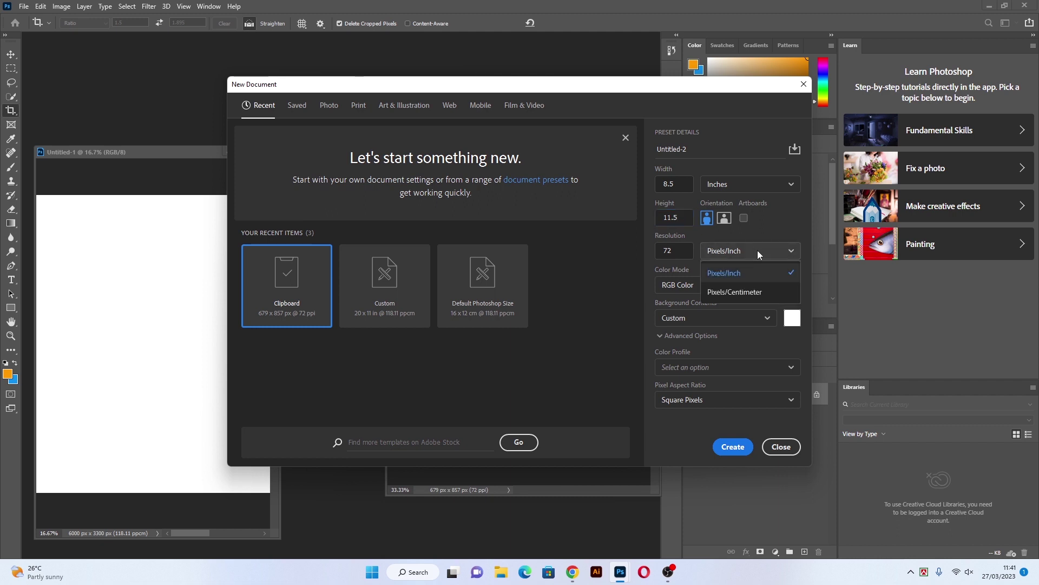
{"action": "left_click", "coordinate": [746, 278]}
{"action": "left_click", "coordinate": [685, 251]}
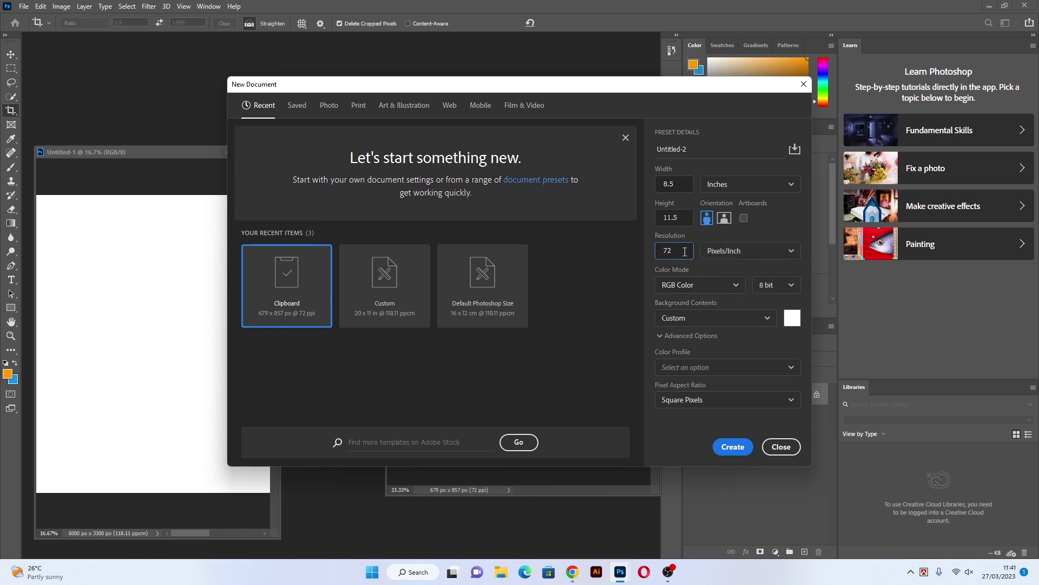
{"action": "key", "text": "BackSpace"}
{"action": "key", "text": "BackSpace"}
{"action": "type", "text": "300"}
{"action": "left_click", "coordinate": [736, 445]}
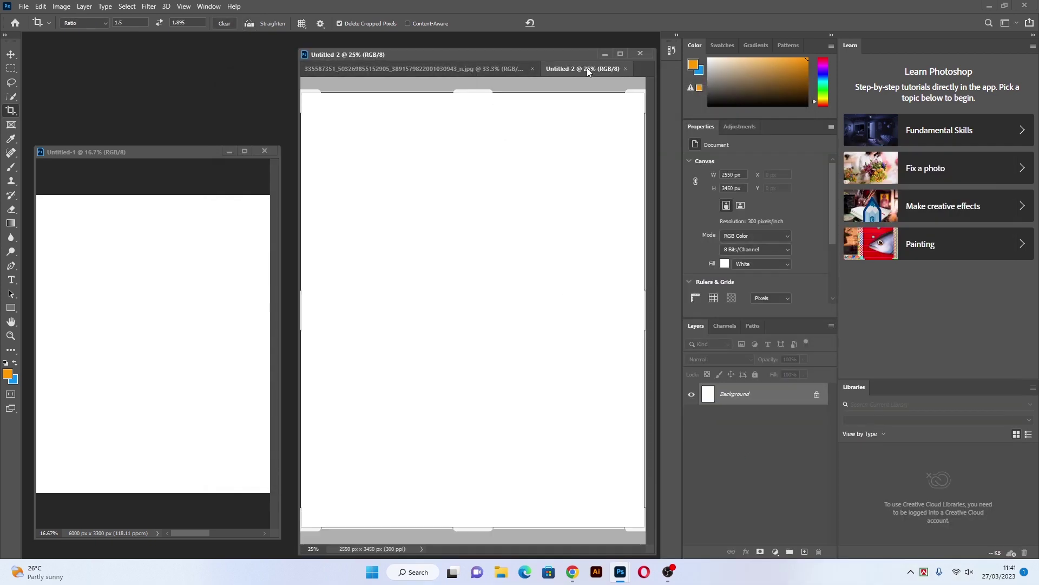
Separate the new blank page into its own floating window and arrange it beside the portrait's window
{"action": "left_click_drag", "start_coordinate": [588, 72], "coordinate": [620, 136]}
{"action": "left_click", "coordinate": [11, 68]}
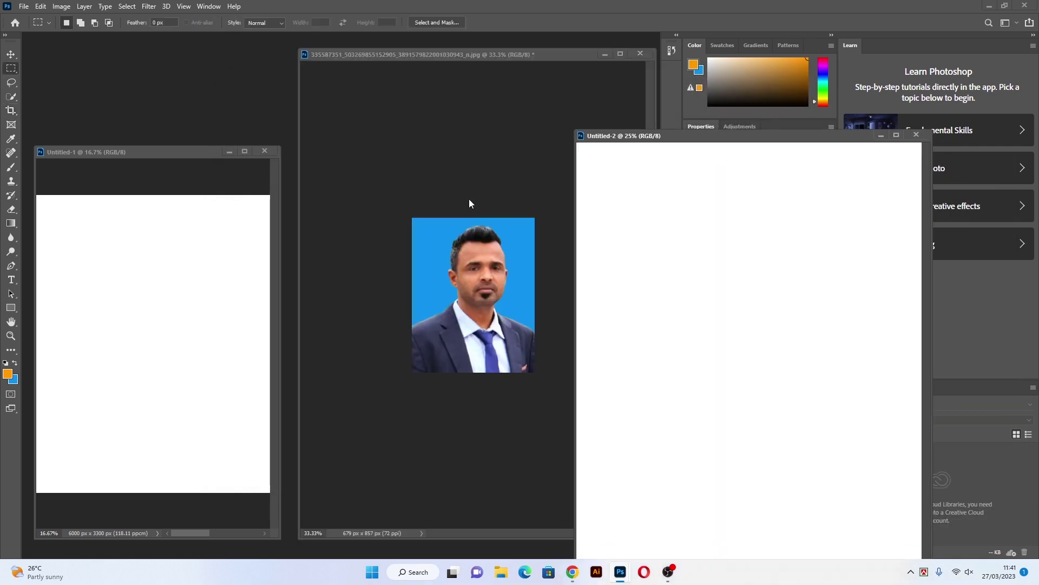
{"action": "left_click_drag", "start_coordinate": [496, 56], "coordinate": [354, 53]}
{"action": "key", "text": "ctrl+a"}
{"action": "left_click", "coordinate": [633, 244]}
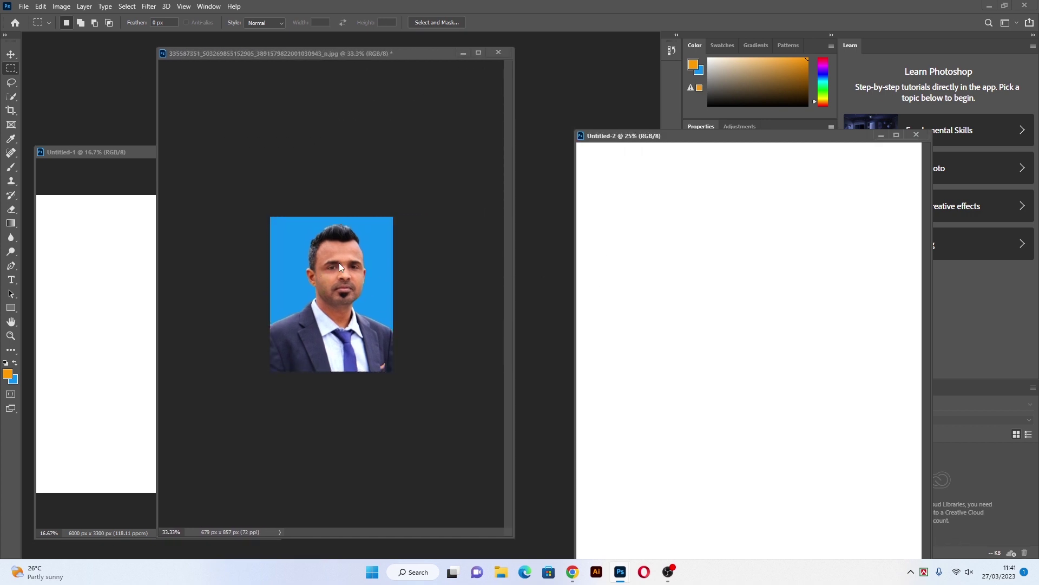
{"action": "left_click_drag", "start_coordinate": [749, 137], "coordinate": [715, 71]}
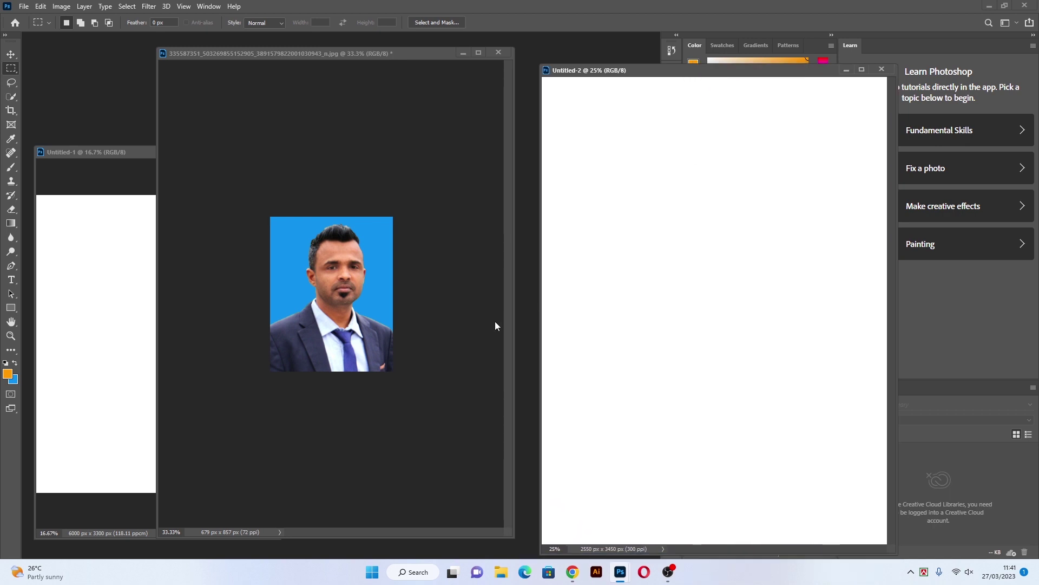
Copy the whole portrait into the new blank page and place it near the page's upper-left corner
{"action": "left_click", "coordinate": [432, 245]}
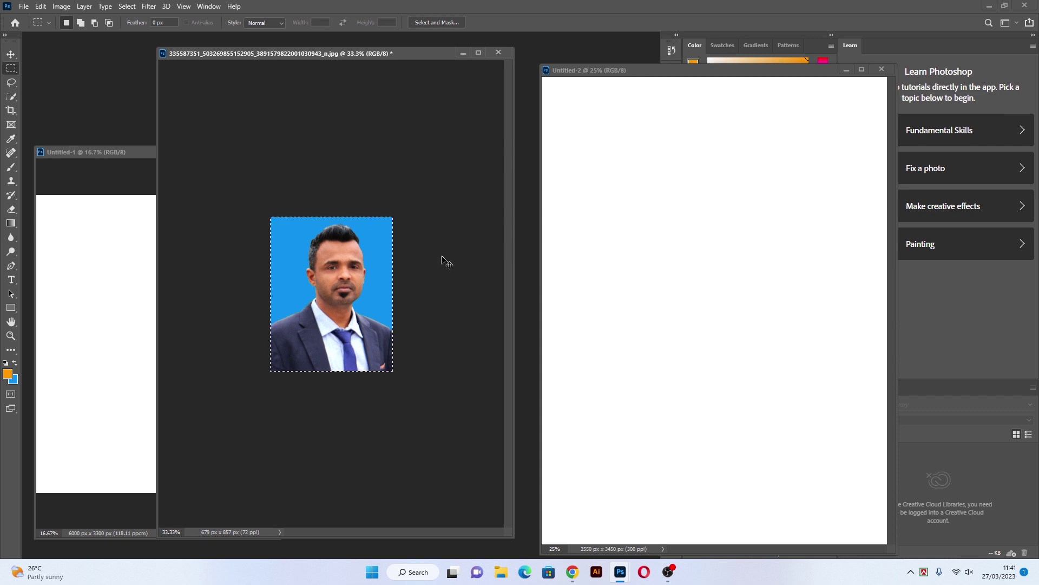
{"action": "left_click", "coordinate": [652, 73]}
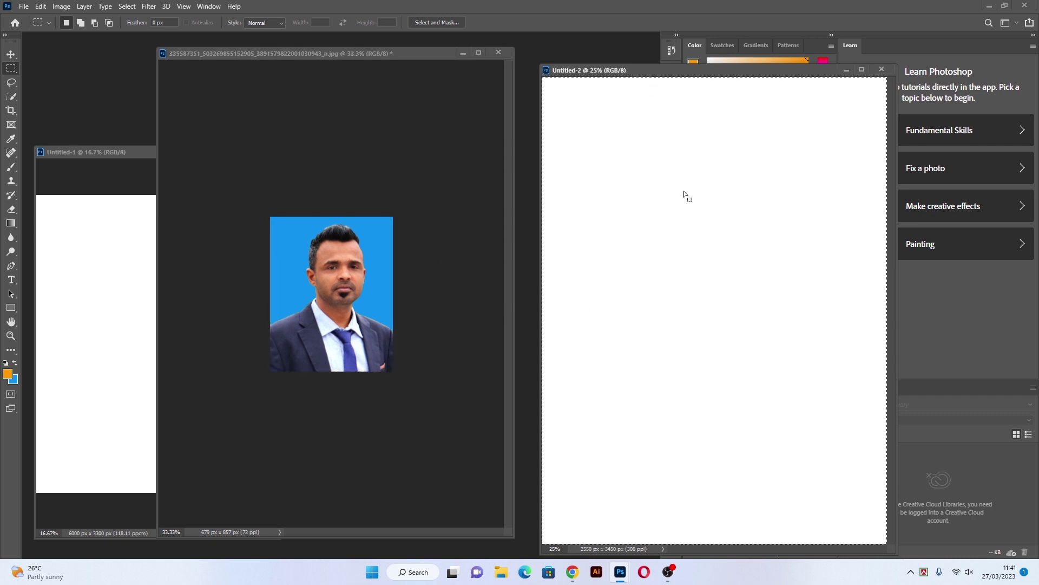
{"action": "key", "text": "ctrl+a"}
{"action": "key", "text": "ctrl+d"}
{"action": "key", "text": "ctrl+v"}
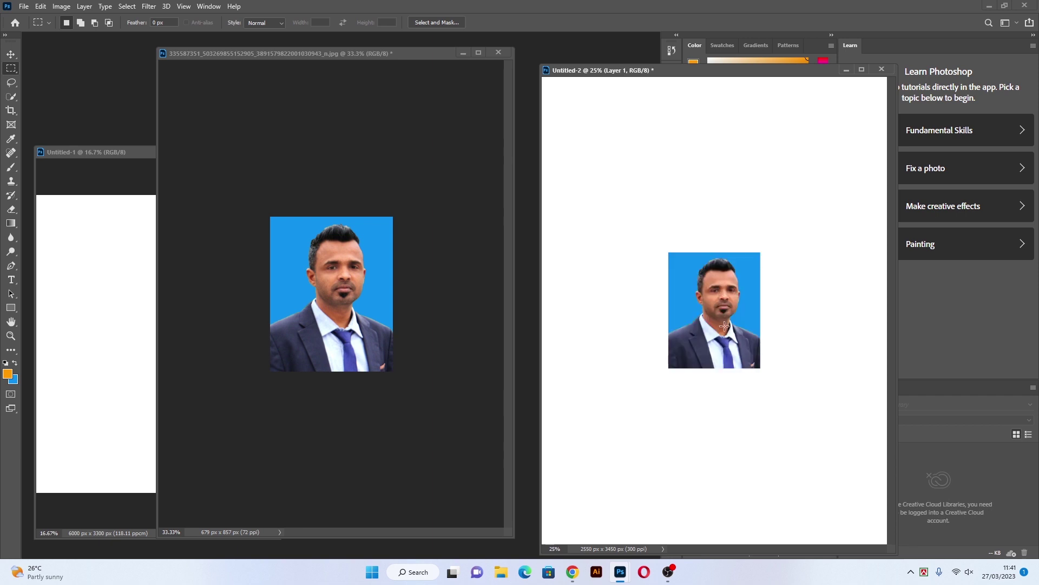
{"action": "left_click_drag", "start_coordinate": [720, 330], "coordinate": [601, 166]}
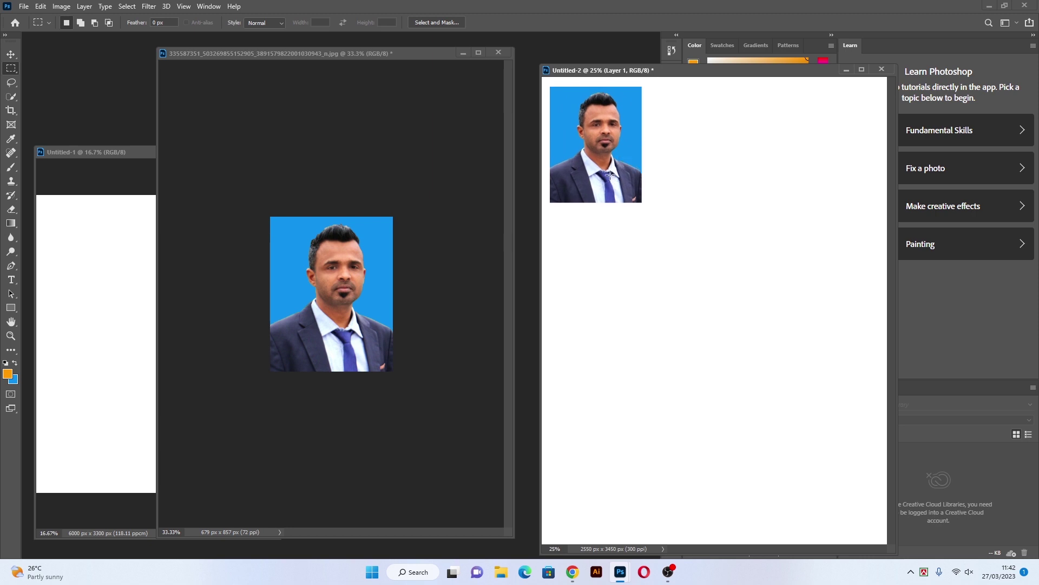
Duplicate the portrait twice to form an evenly spaced row of three across the page's top, undoing the surplus overlapping copy
{"action": "key", "text": "ctrl+minus"}
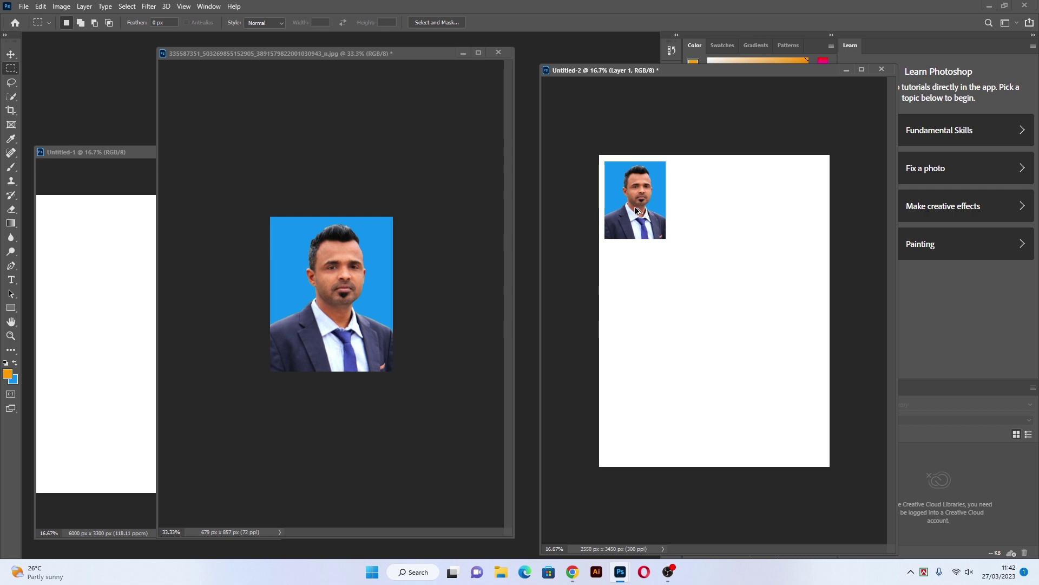
{"action": "left_click_drag", "start_coordinate": [635, 206], "coordinate": [765, 224]}
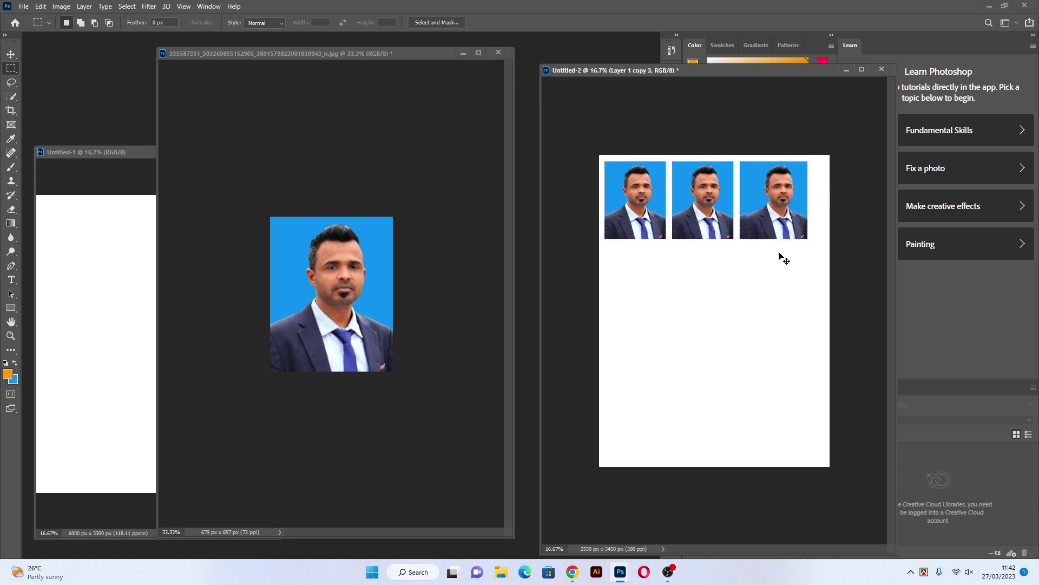
{"action": "key", "text": "ctrl+z"}
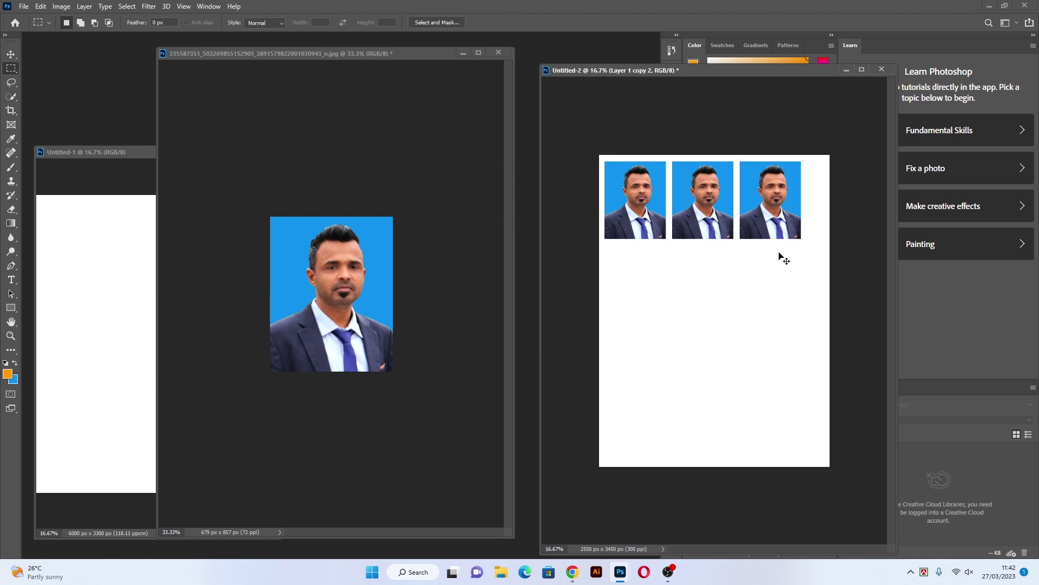
Open the print settings for the page of portraits and choose Microsoft Print to PDF as the printer
{"action": "key", "text": "ctrl+p"}
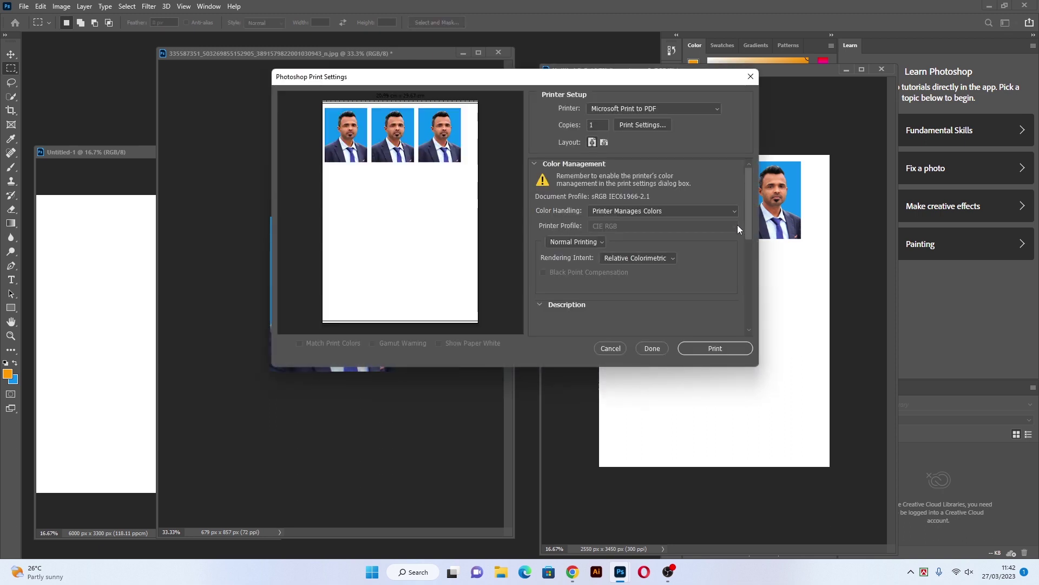
{"action": "left_click", "coordinate": [659, 107]}
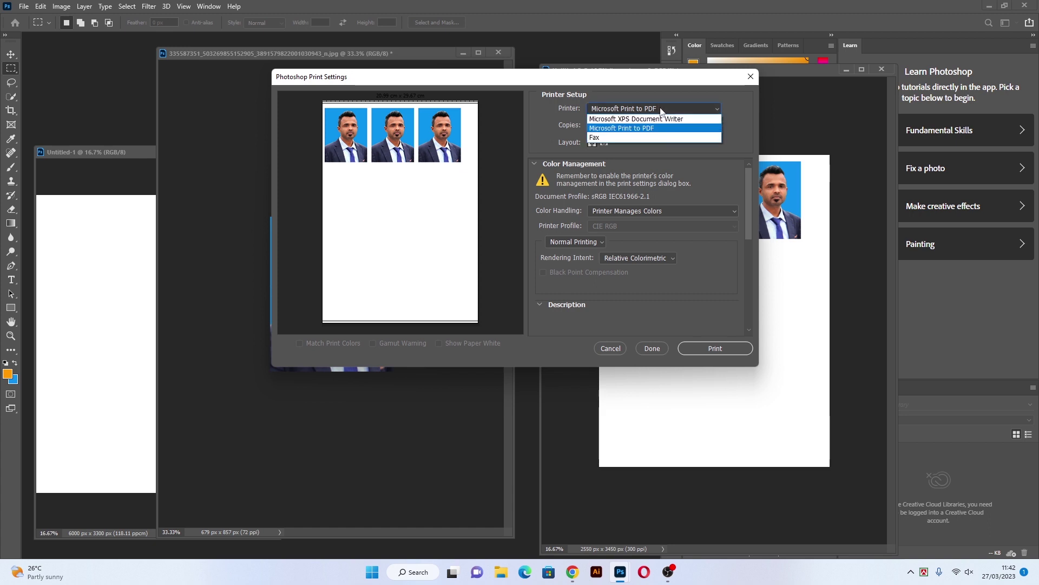
{"action": "left_click", "coordinate": [660, 130]}
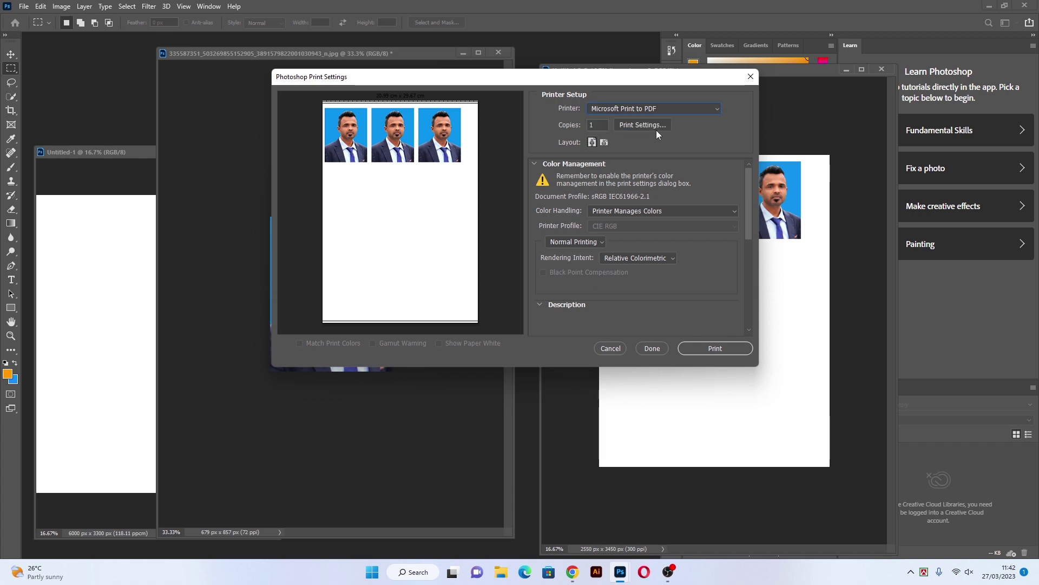